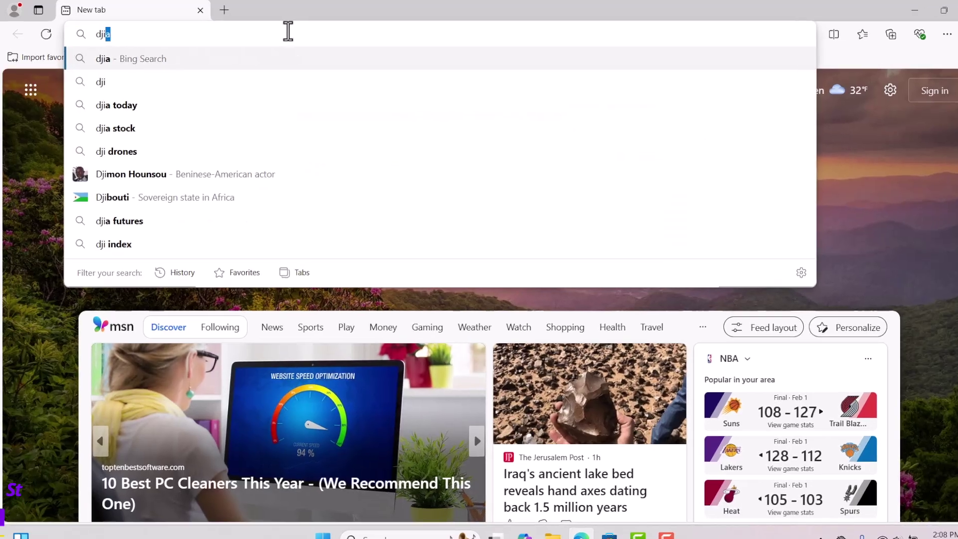
# Download the Windows V2.1.35 exe of DJI Assistant 2 (Consumer Drones Series) from dji.com/downloads
pyautogui.write('i.com')
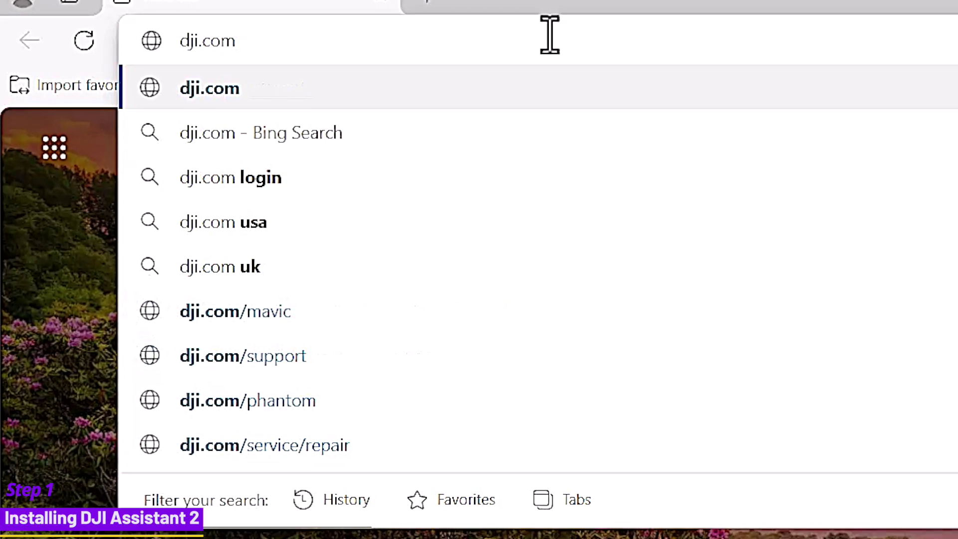
pyautogui.write('\\down')
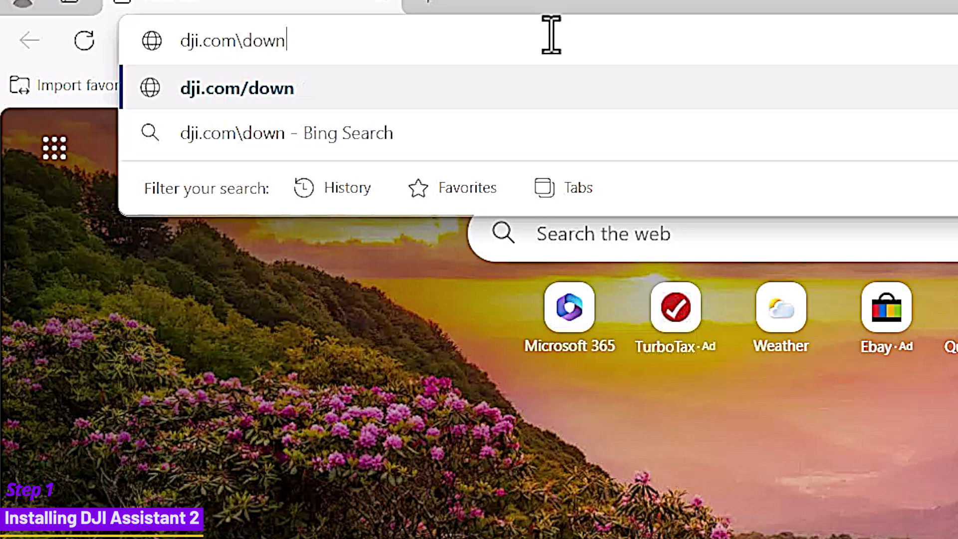
pyautogui.write('loads')
pyautogui.press('Return')
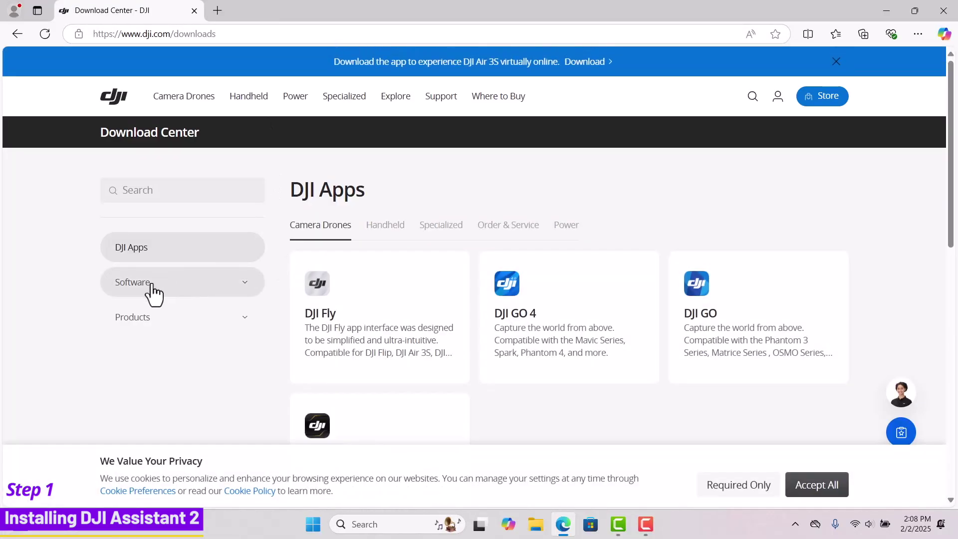
pyautogui.click(154, 294)
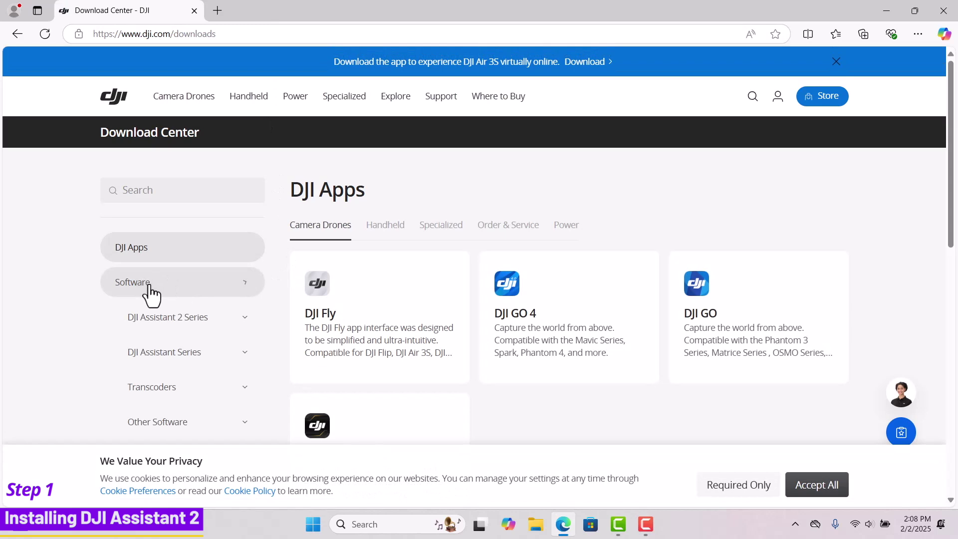
pyautogui.click(180, 323)
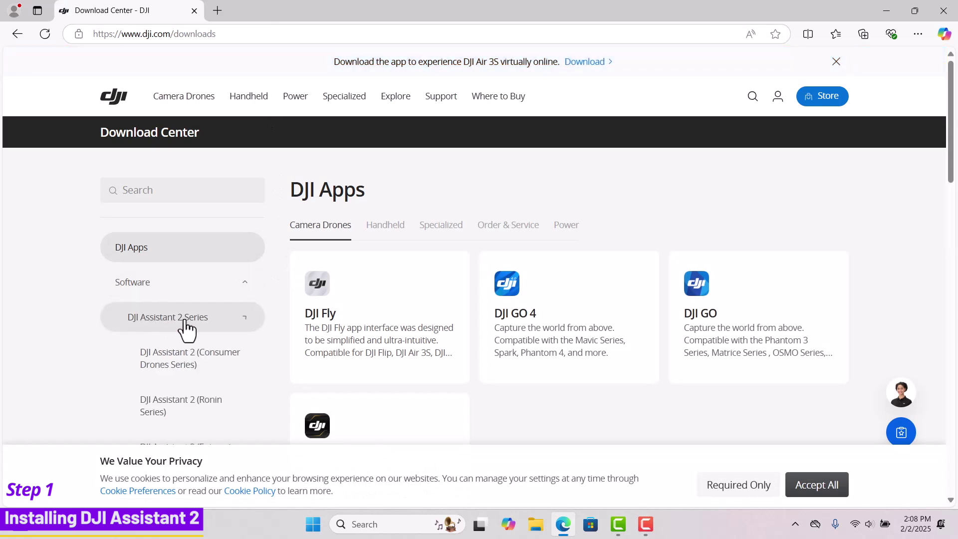
pyautogui.click(171, 365)
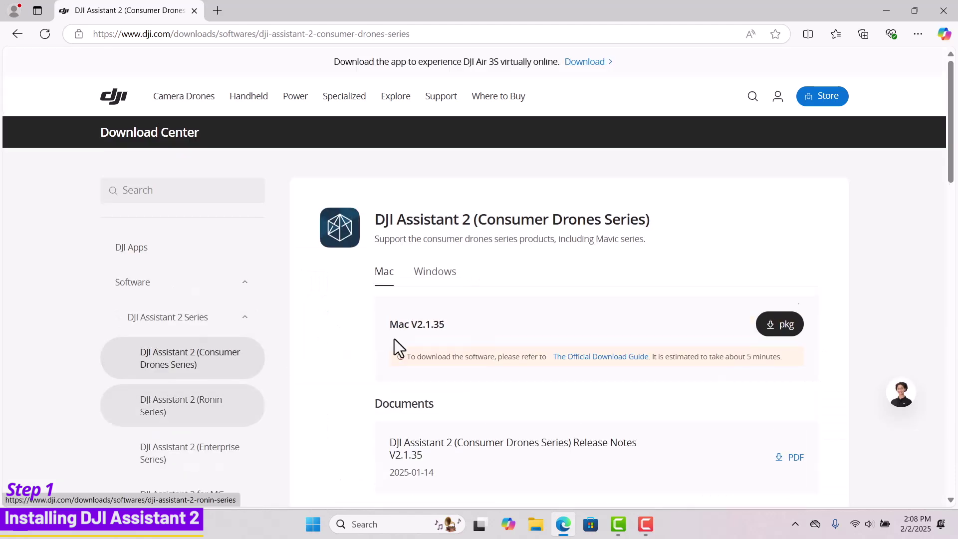
pyautogui.click(432, 281)
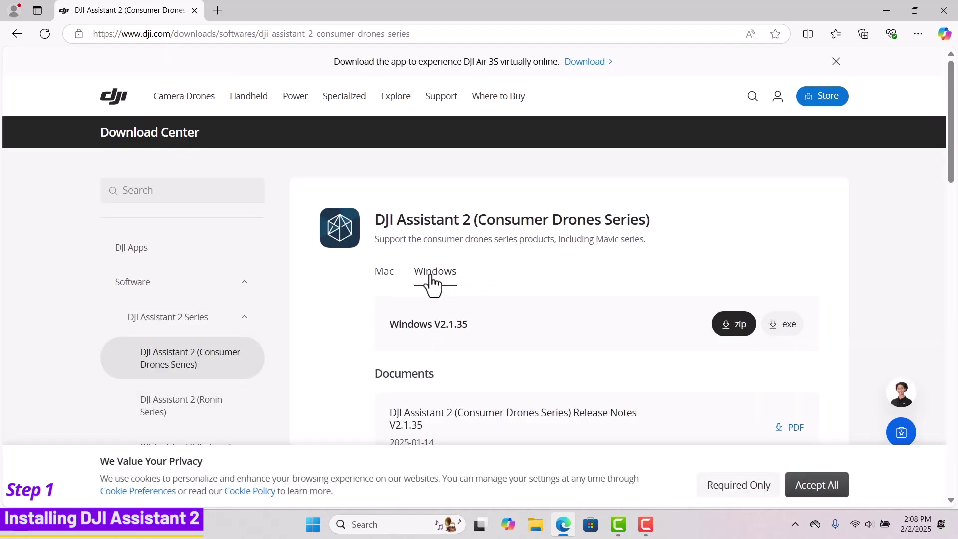
pyautogui.click(783, 329)
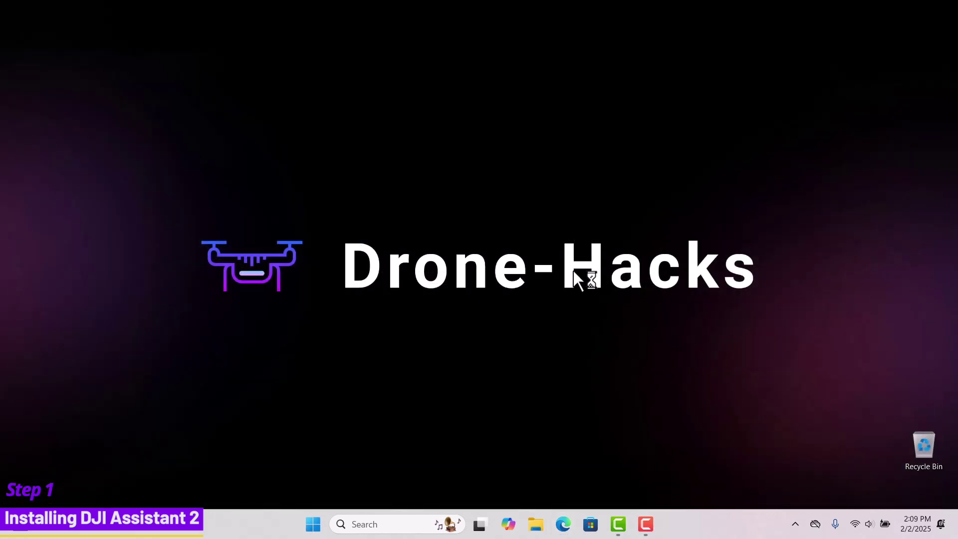
# Run the DJI Assistant 2 installer from the Downloads folder, then close File Explorer
pyautogui.click(535, 525)
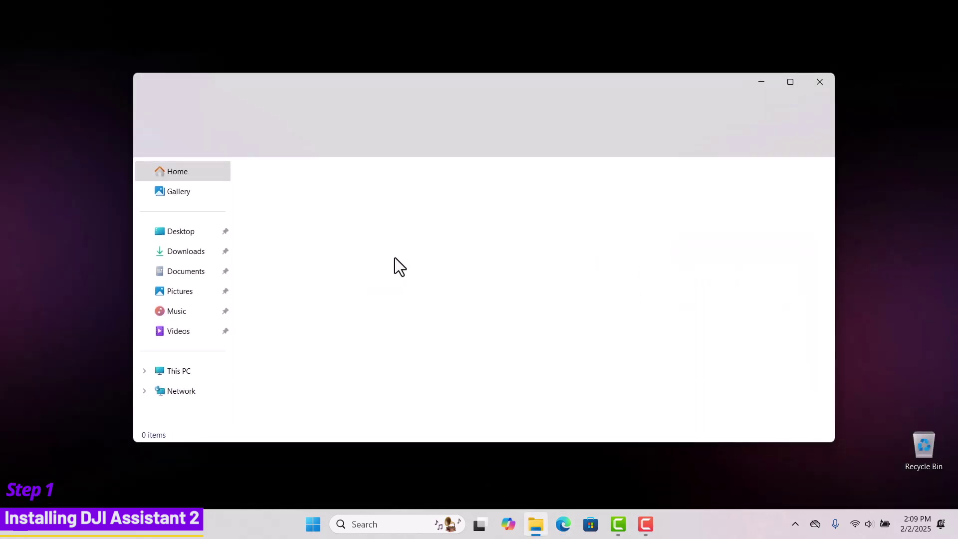
pyautogui.click(188, 251)
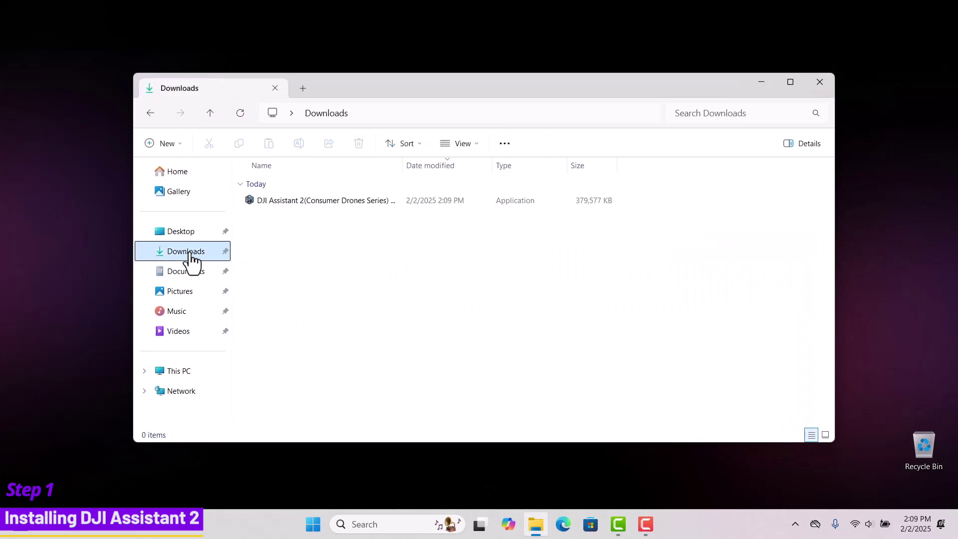
pyautogui.rightClick(289, 200)
pyautogui.click(319, 213)
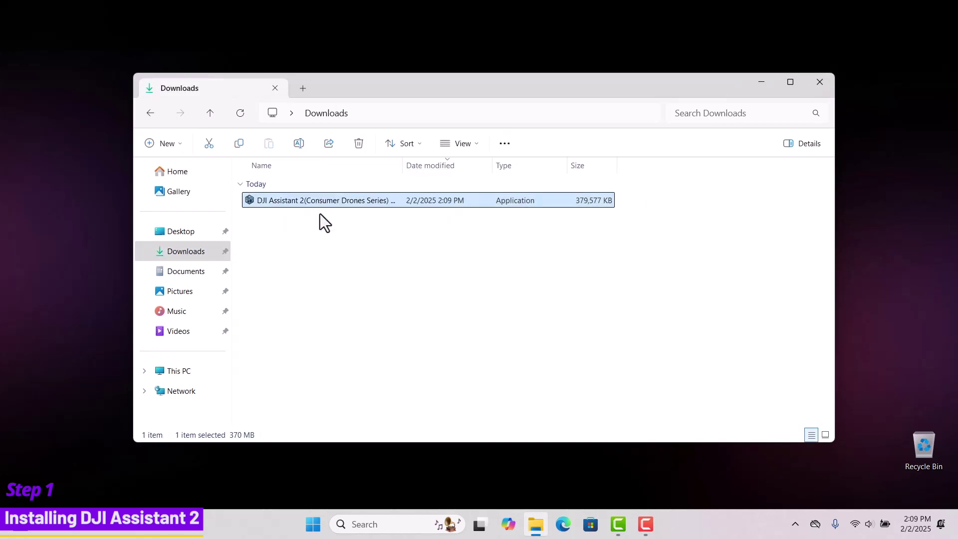
pyautogui.click(819, 82)
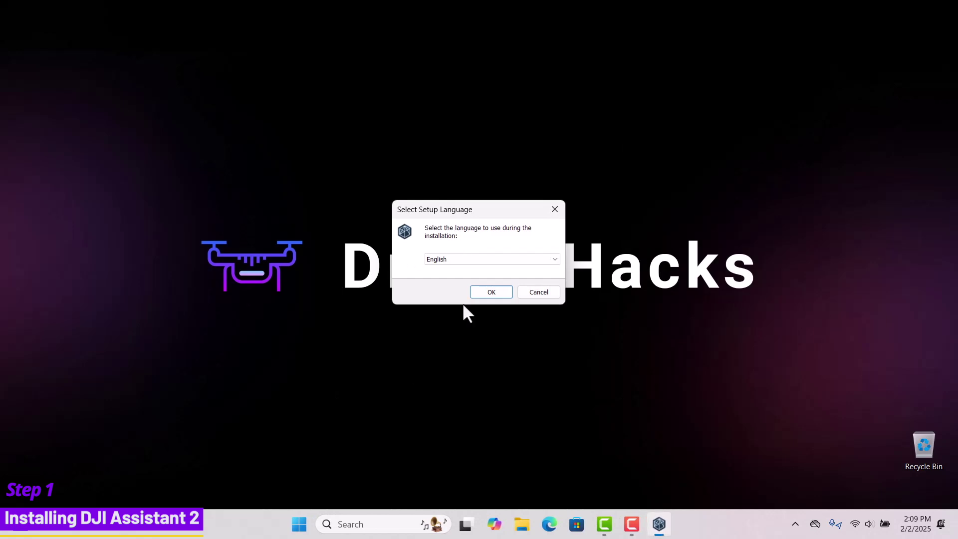
# Install DJI Assistant 2 in English with default folders and no shortcuts, without launching it afterwards
pyautogui.click(488, 292)
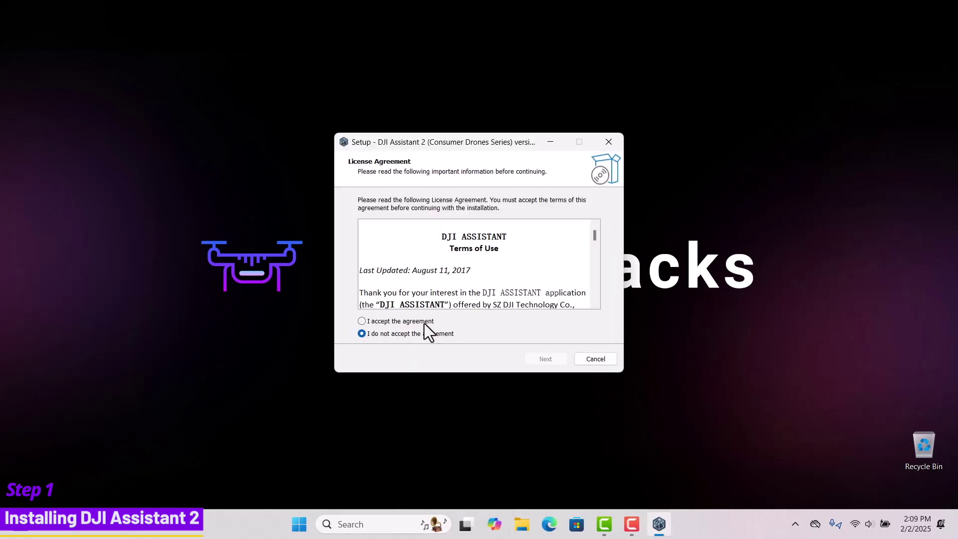
pyautogui.click(399, 319)
pyautogui.click(549, 361)
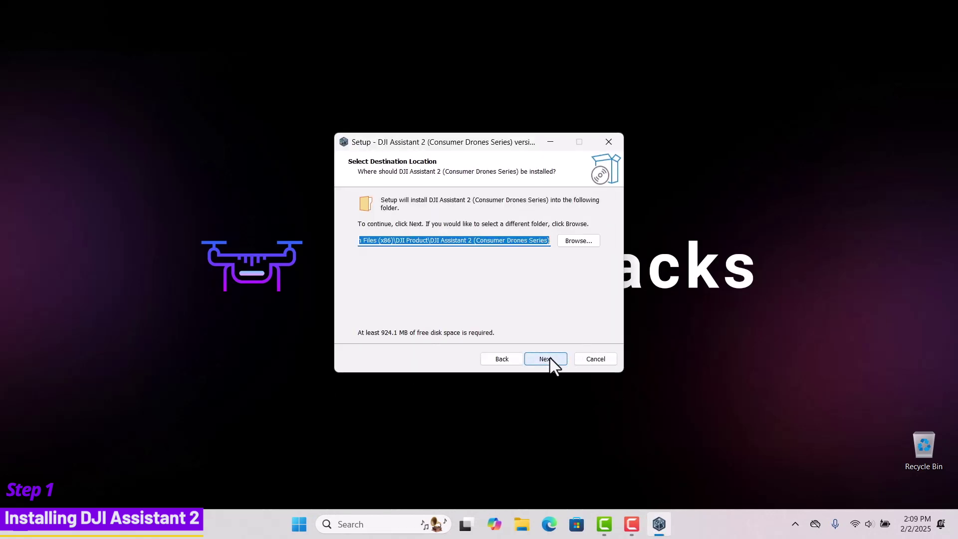
pyautogui.click(548, 359)
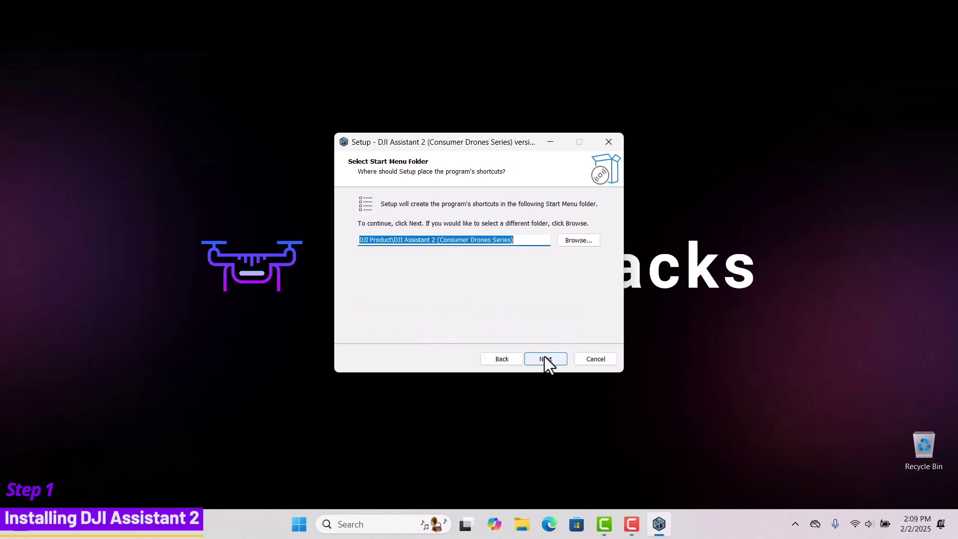
pyautogui.click(546, 359)
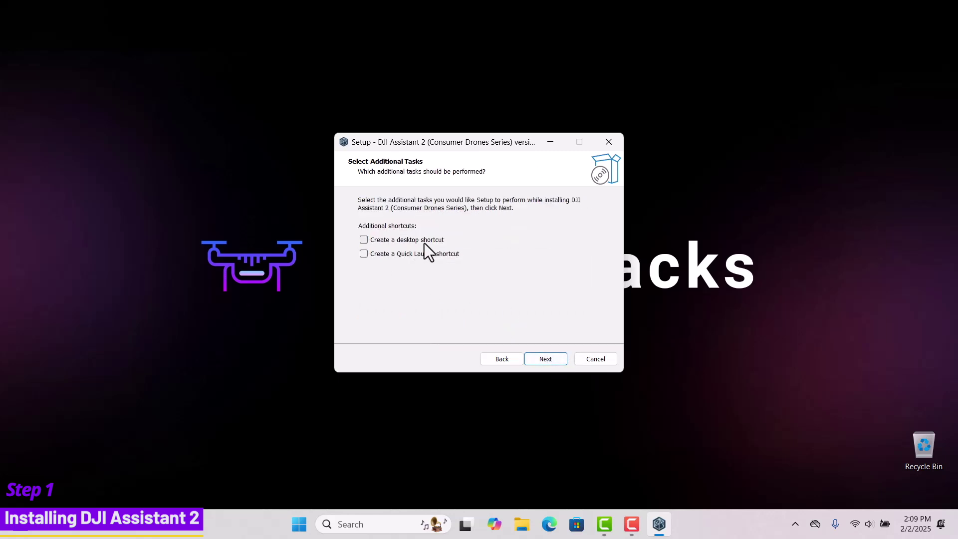
pyautogui.click(545, 359)
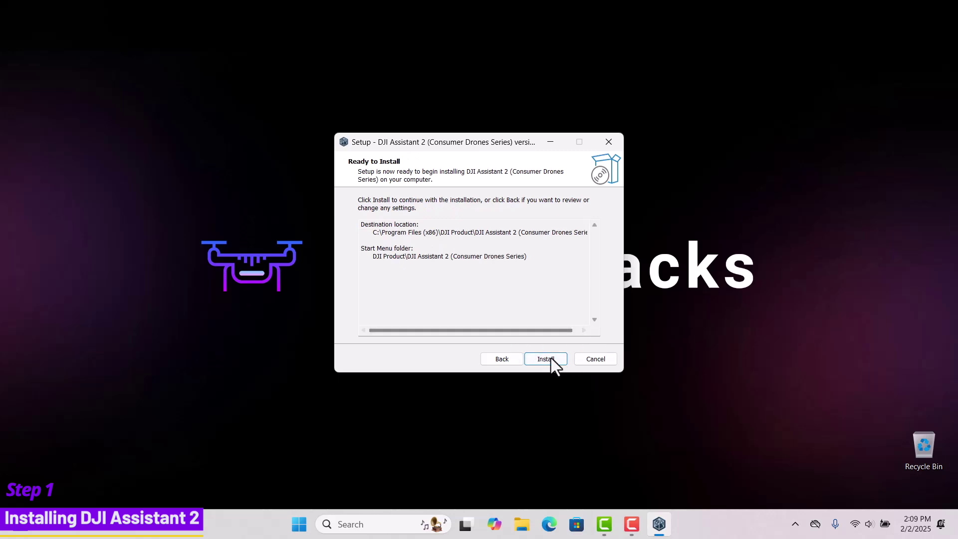
pyautogui.click(545, 359)
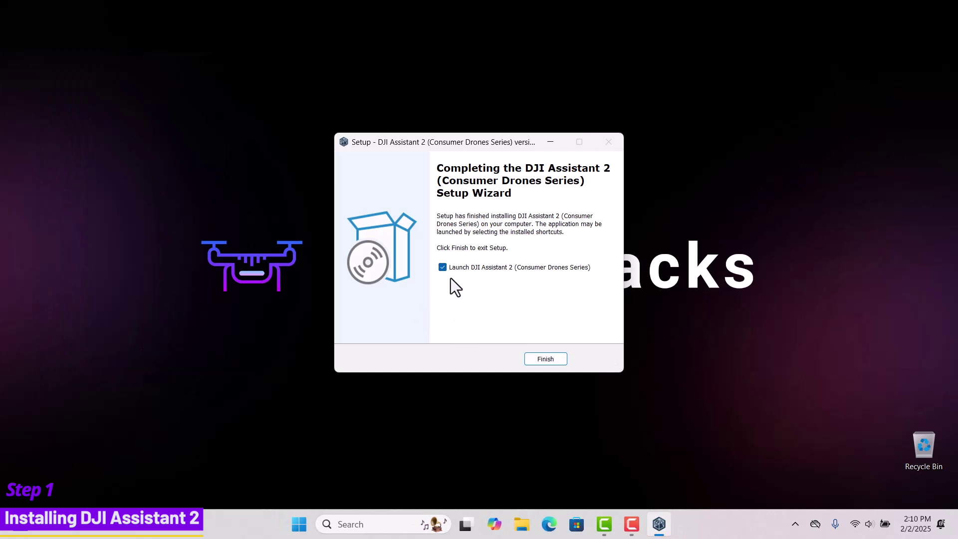
pyautogui.click(442, 266)
pyautogui.click(543, 359)
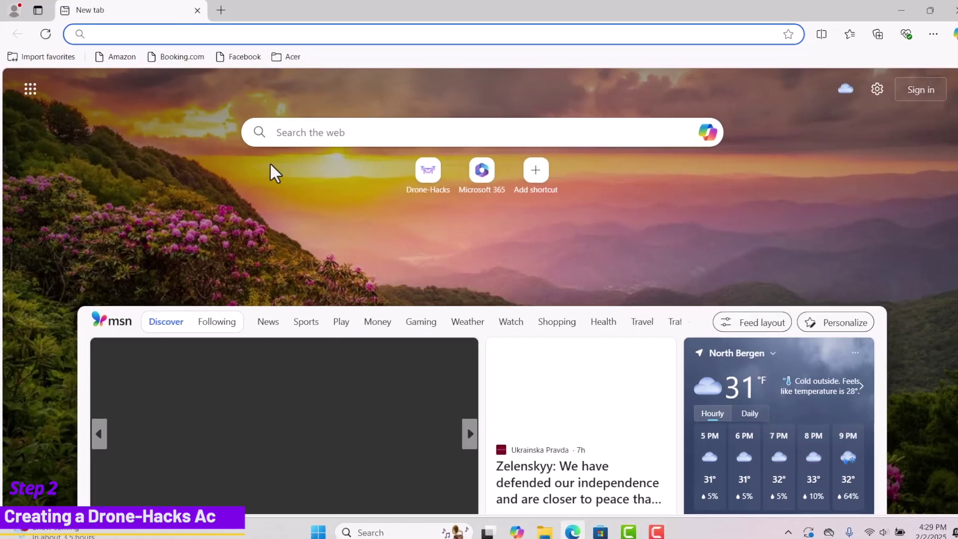
# Go to drone-hacks.com and open the Sign Up account registration form
pyautogui.write('drone-hacks.com')
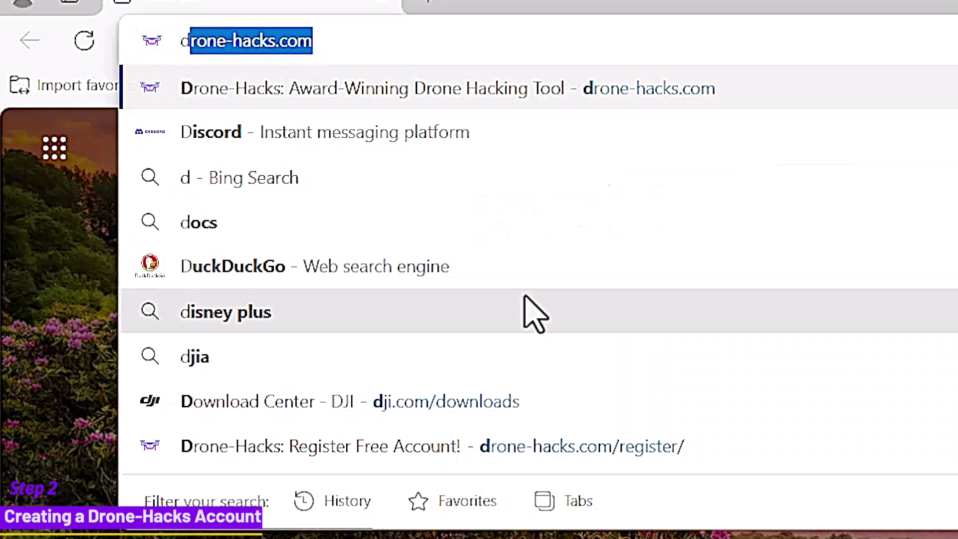
pyautogui.press('Return')
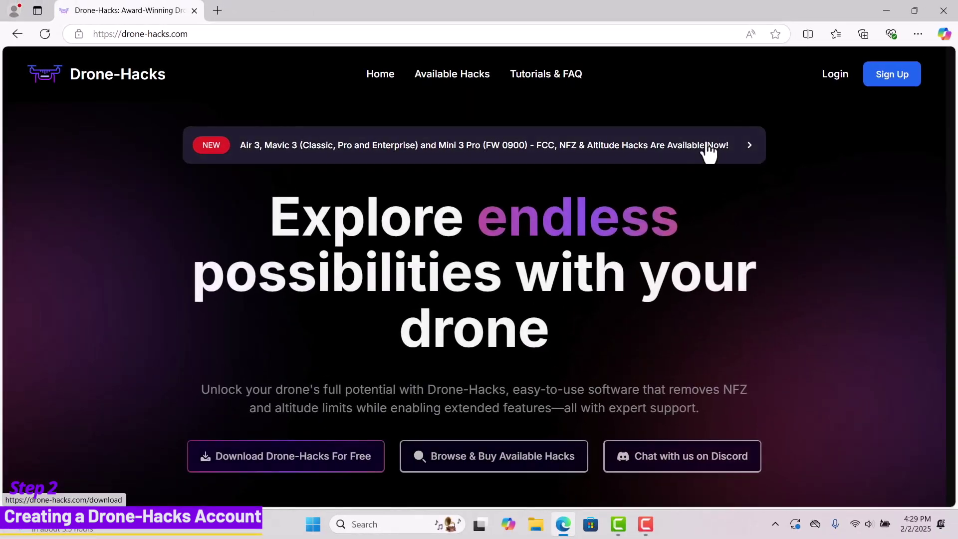
pyautogui.click(830, 90)
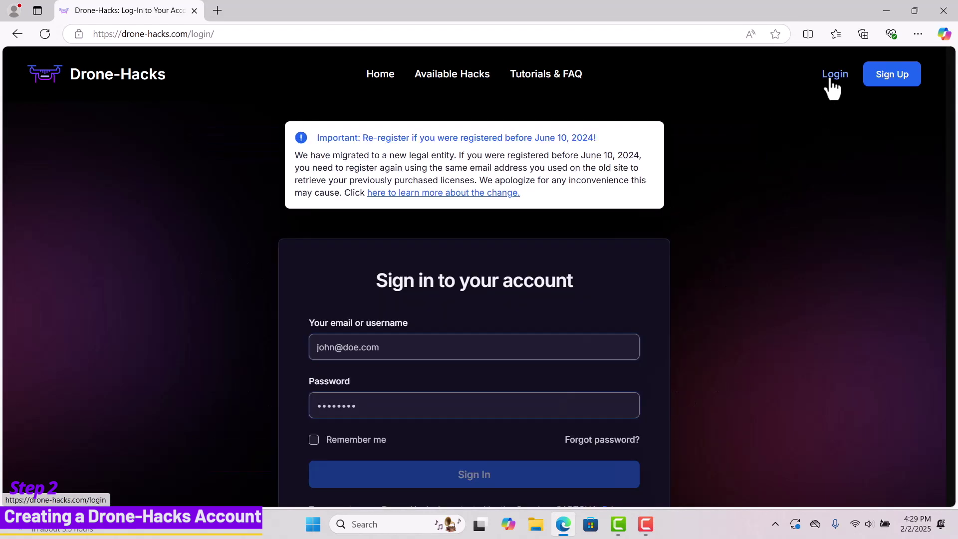
pyautogui.click(888, 85)
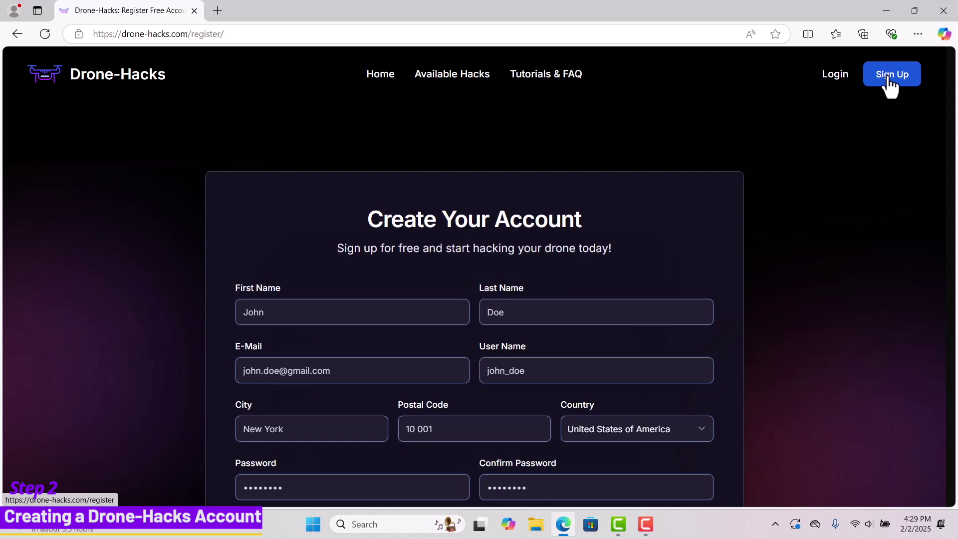
pyautogui.scroll(-2, 857, 216)
# Enter the new account's first name, last name and username in the registration form
pyautogui.tripleClick(431, 187)
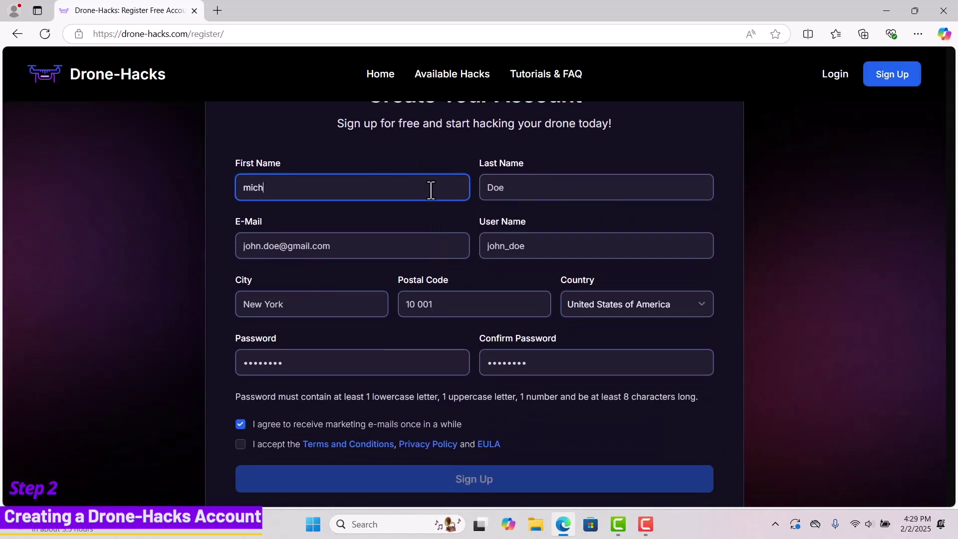
pyautogui.press('Tab')
pyautogui.press('Tab')
pyautogui.press('Tab')
pyautogui.write('smeith345')
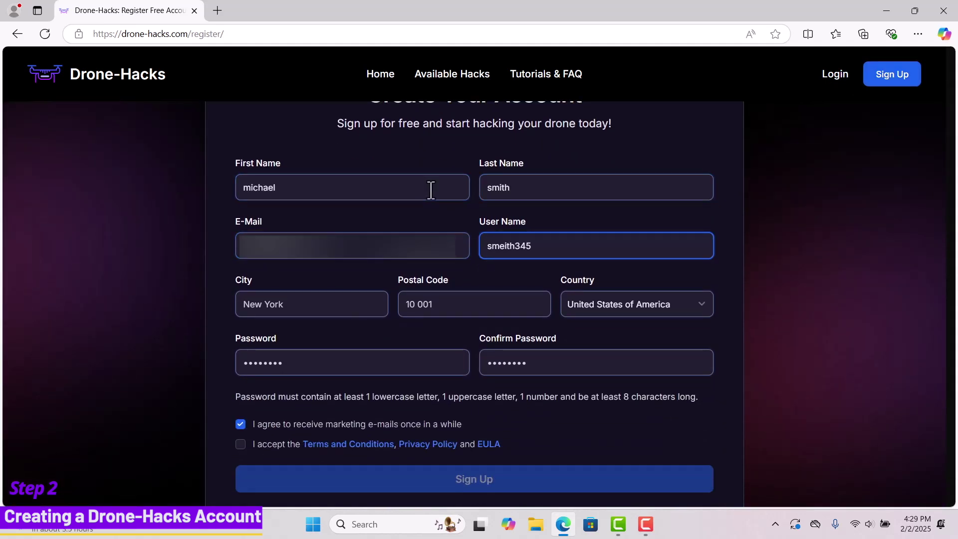
# Fill in the city, postal code and password twice, and accept the terms, privacy policy and EULA
pyautogui.press('Tab')
pyautogui.press('Tab')
pyautogui.press('Tab')
pyautogui.press('Tab')
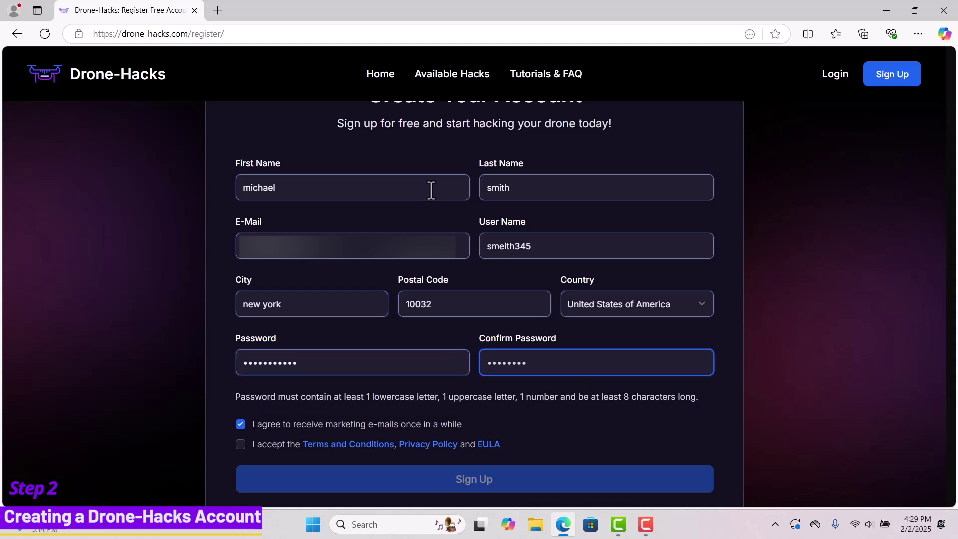
pyautogui.click(240, 444)
# Submit the registration, decline saving the password, and sign in with the account e-mail and password
pyautogui.click(453, 483)
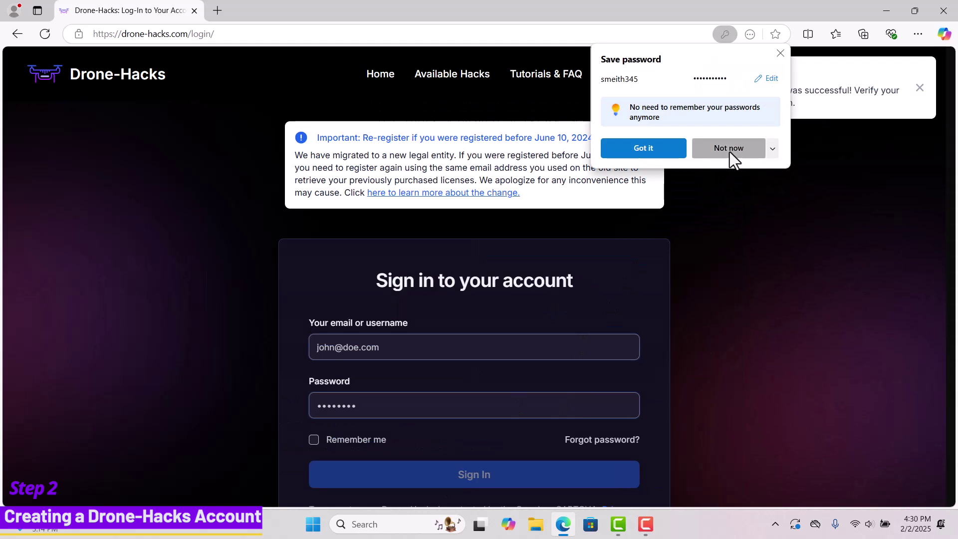
pyautogui.click(727, 150)
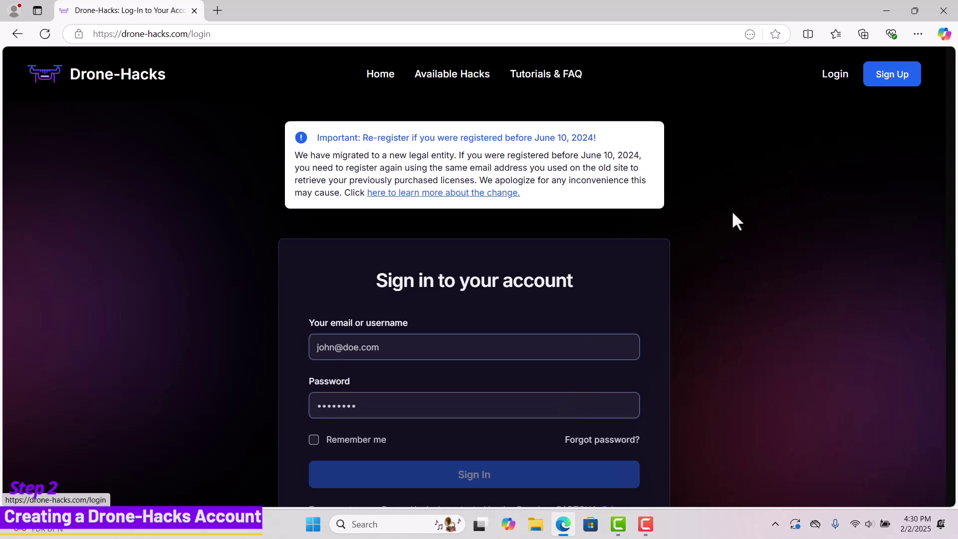
pyautogui.click(413, 355)
pyautogui.press('Return')
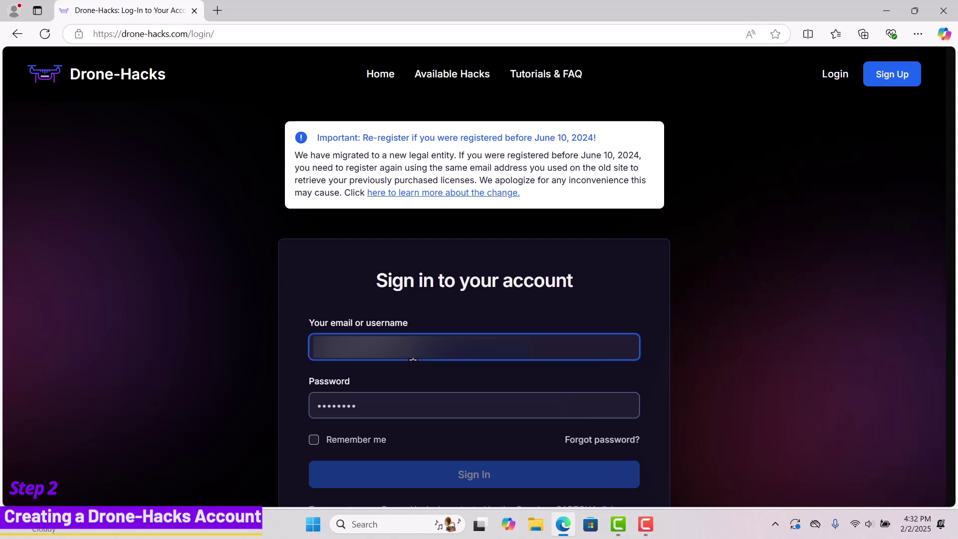
pyautogui.press('Tab')
pyautogui.write('•••')
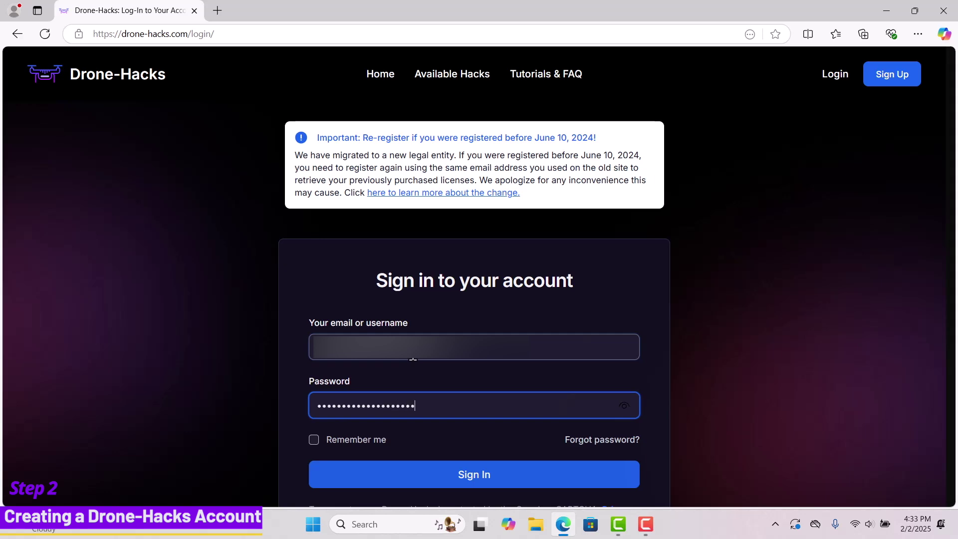
pyautogui.click(471, 478)
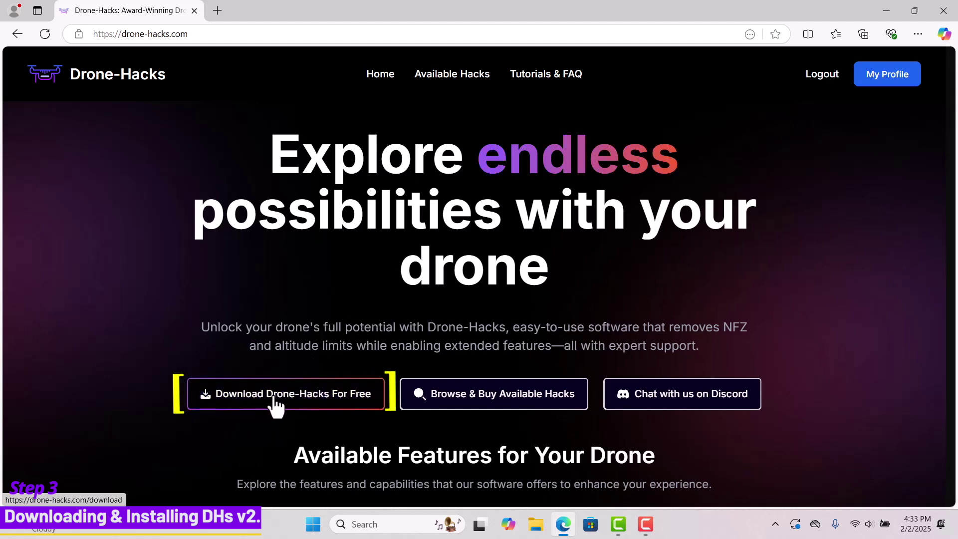
# Download the Drone-Hacks v2 Windows installer (Drone-Hacks_2.0.7_x64_en-US .msi) from the free download page
pyautogui.click(306, 405)
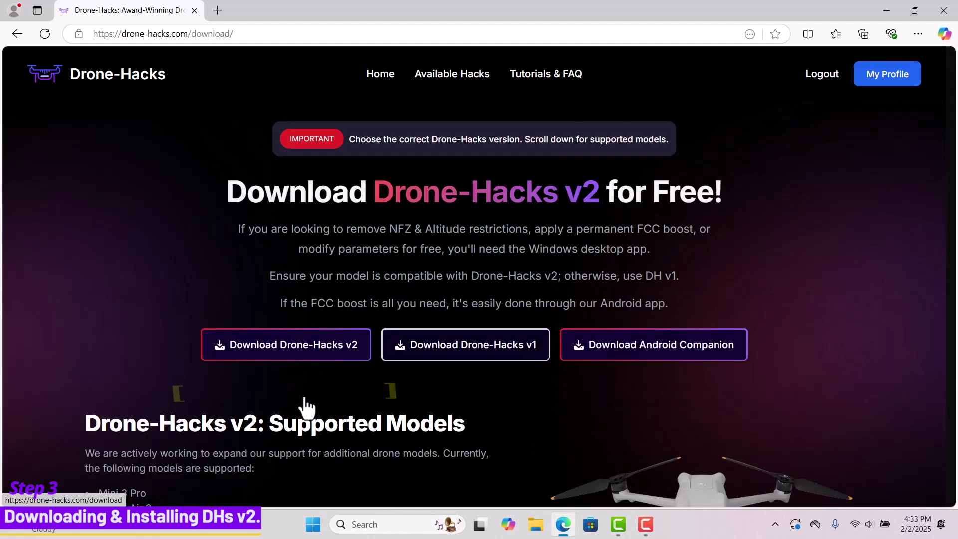
pyautogui.click(307, 352)
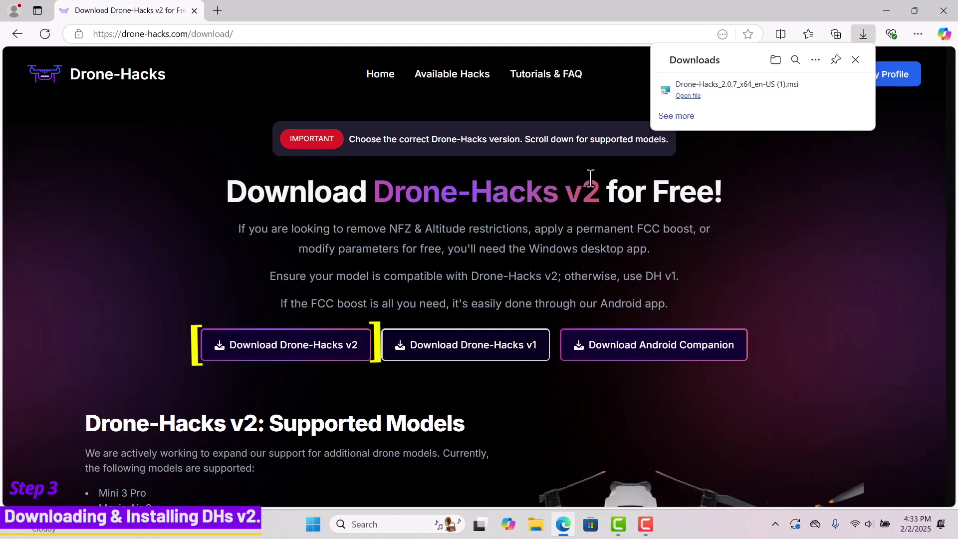
# Run the Drone-Hacks 2.0.7 .msi from Downloads and complete setup with the default folder, launching the app
pyautogui.click(886, 11)
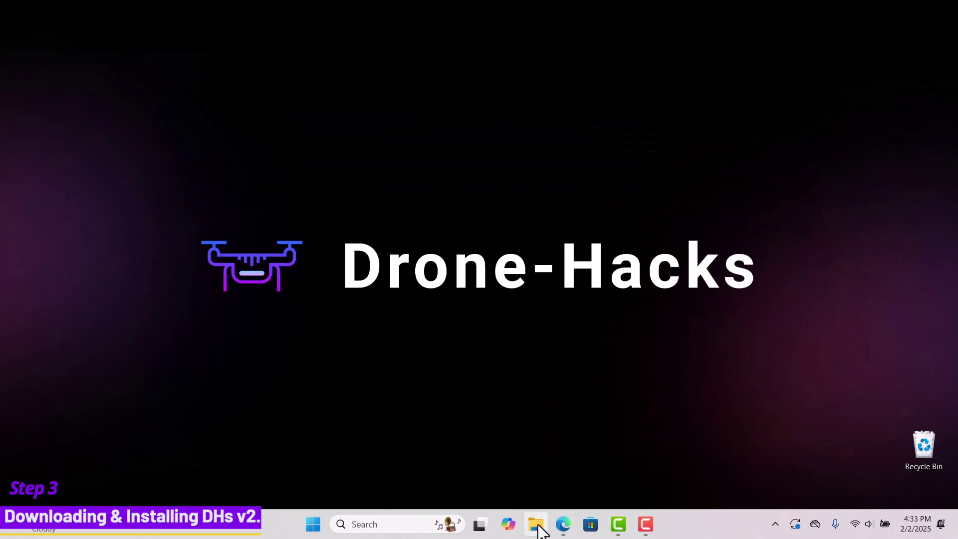
pyautogui.click(535, 523)
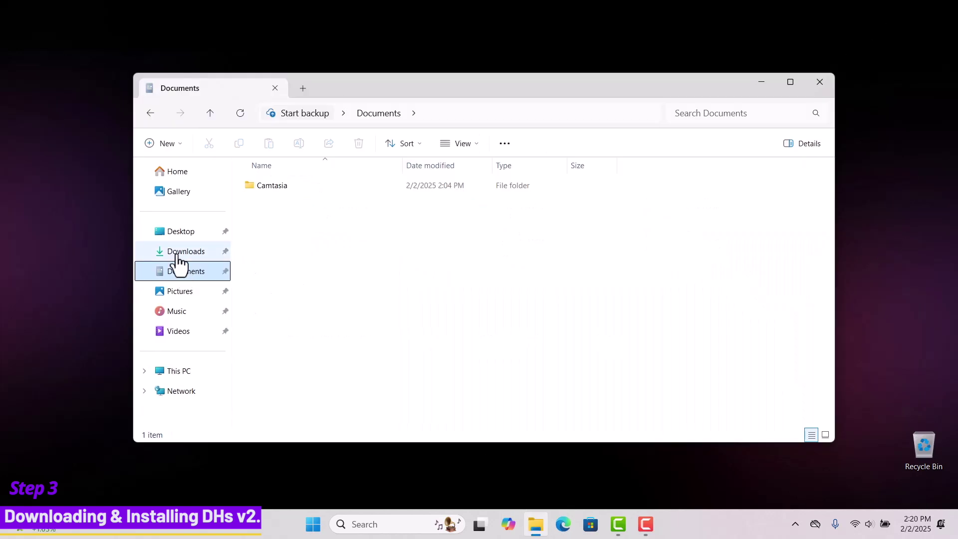
pyautogui.click(177, 252)
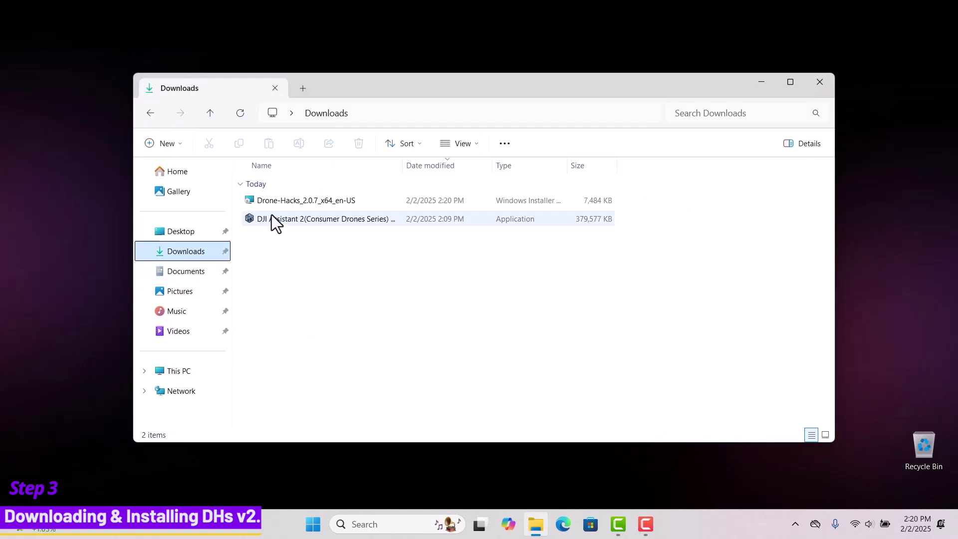
pyautogui.click(281, 205)
pyautogui.rightClick(281, 205)
pyautogui.click(310, 235)
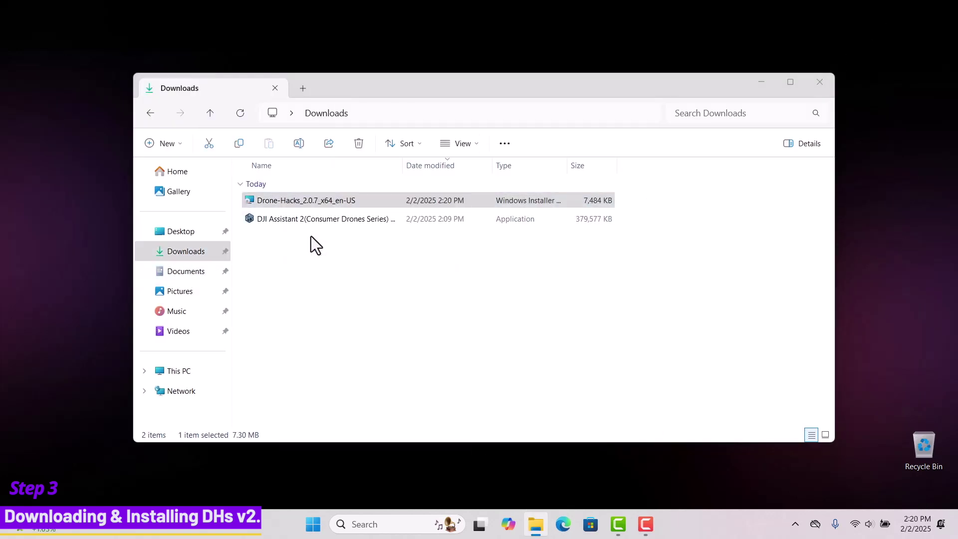
pyautogui.click(537, 359)
pyautogui.click(537, 359)
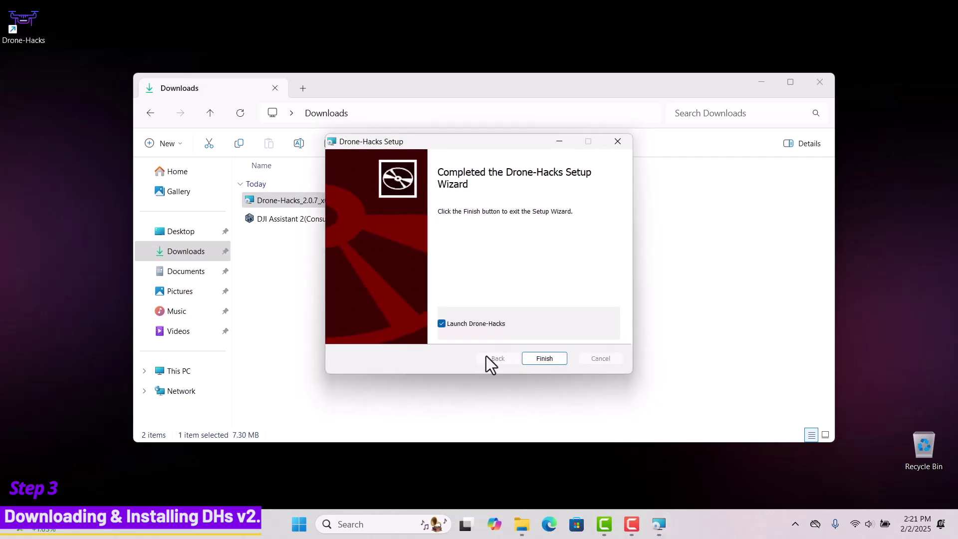
pyautogui.click(543, 357)
# Close File Explorer, reposition the Drone-Hacks window, sign in with username and password, and choose Drone
pyautogui.click(820, 83)
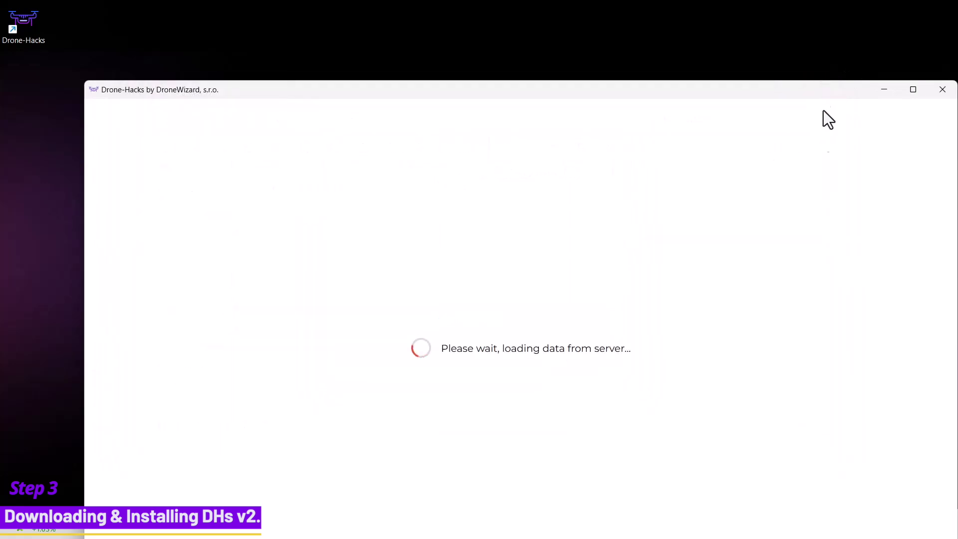
pyautogui.moveTo(745, 90); pyautogui.dragTo(700, 21)
pyautogui.click(545, 307)
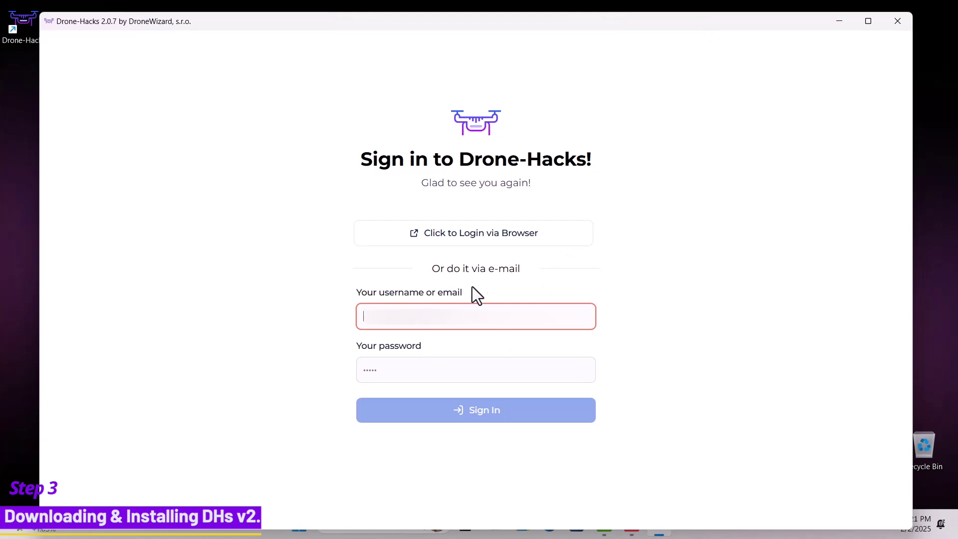
pyautogui.press('Tab')
pyautogui.write('x')
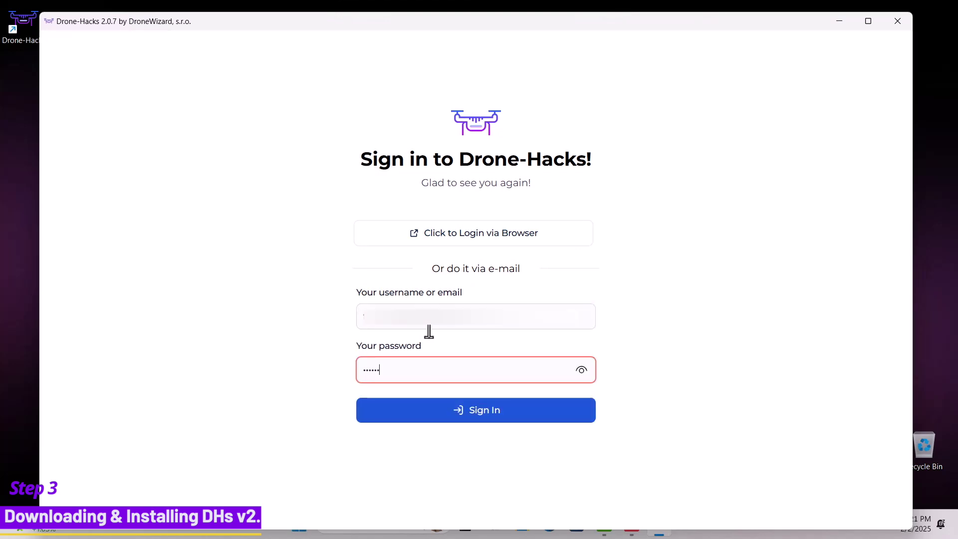
pyautogui.click(466, 419)
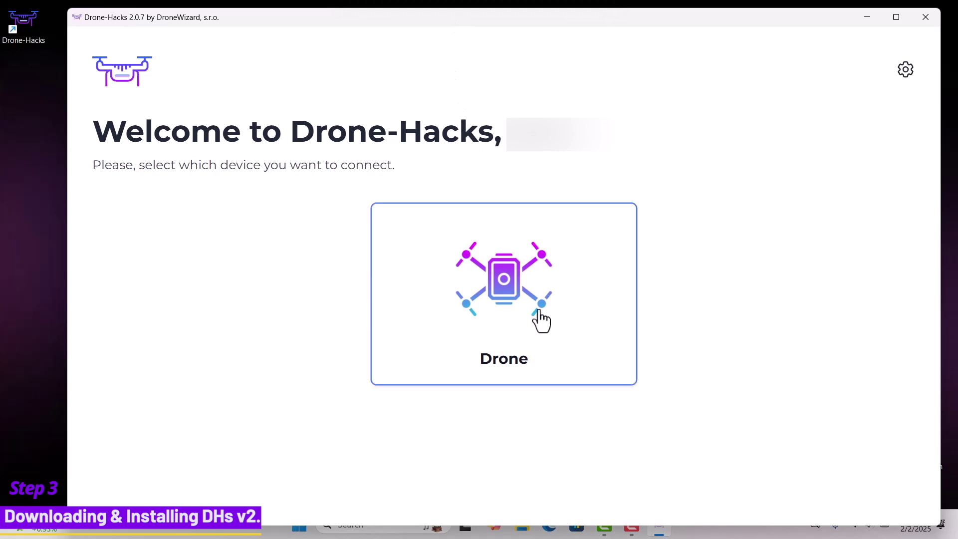
pyautogui.click(500, 285)
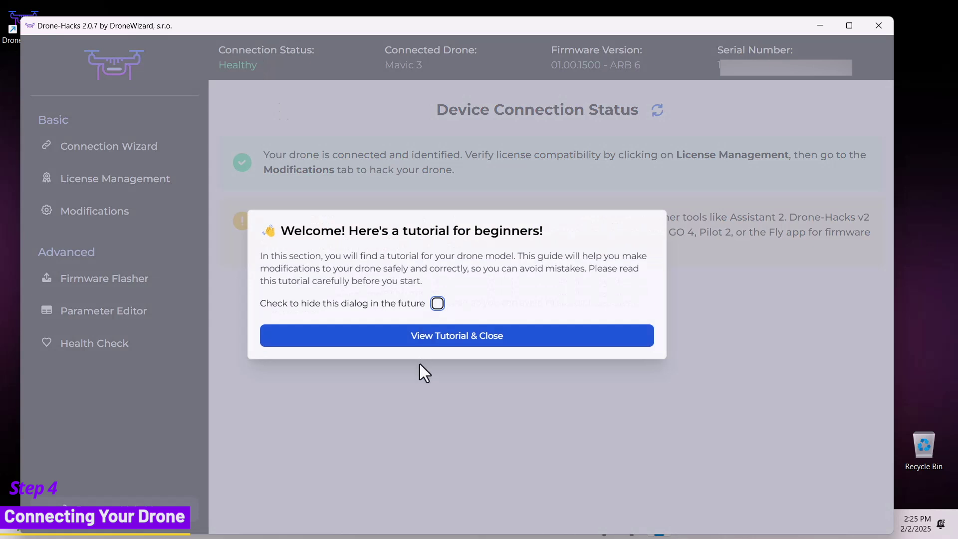
# Dismiss the beginner tutorial dialog to reveal the Mavic 3's Healthy connection status
pyautogui.click(411, 392)
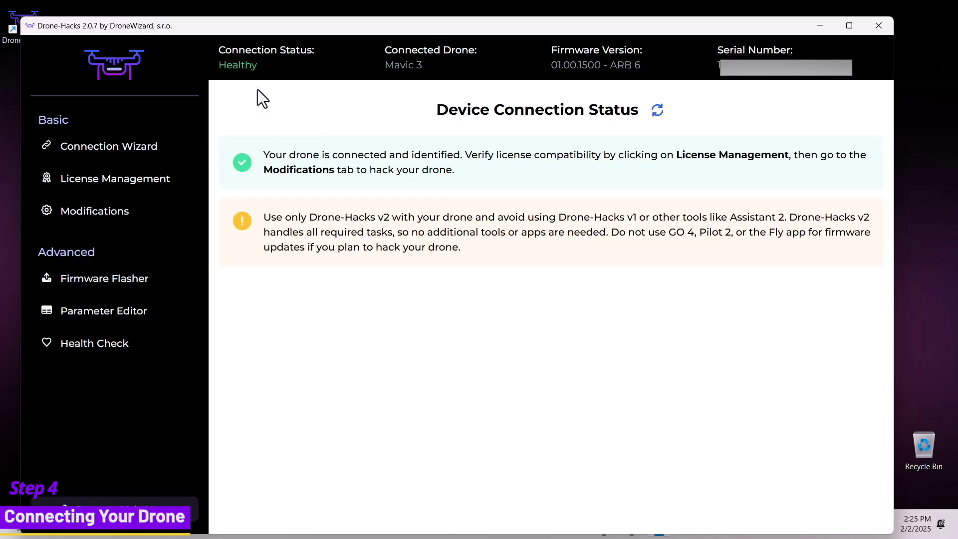
# Highlight the Healthy connection status text on the Device Connection Status page
pyautogui.moveTo(270, 68); pyautogui.dragTo(211, 70)
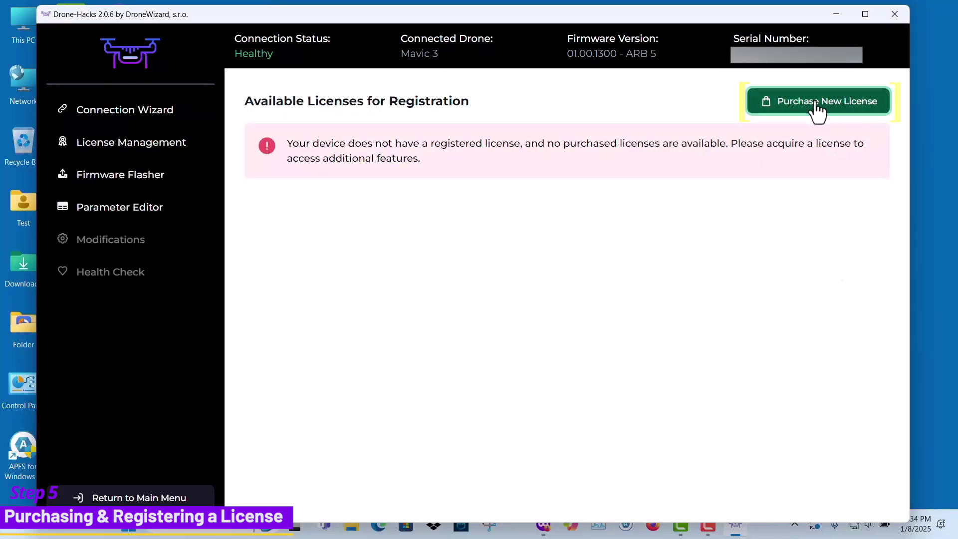
# Start a new license purchase and confirm firmware 01.00.1300 is compatible
pyautogui.click(816, 105)
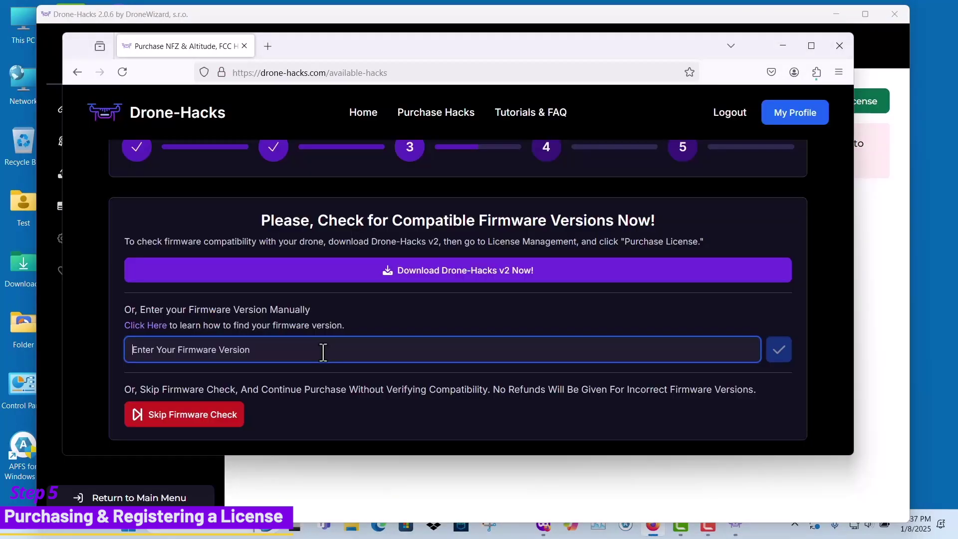
pyautogui.write('01.00.1300')
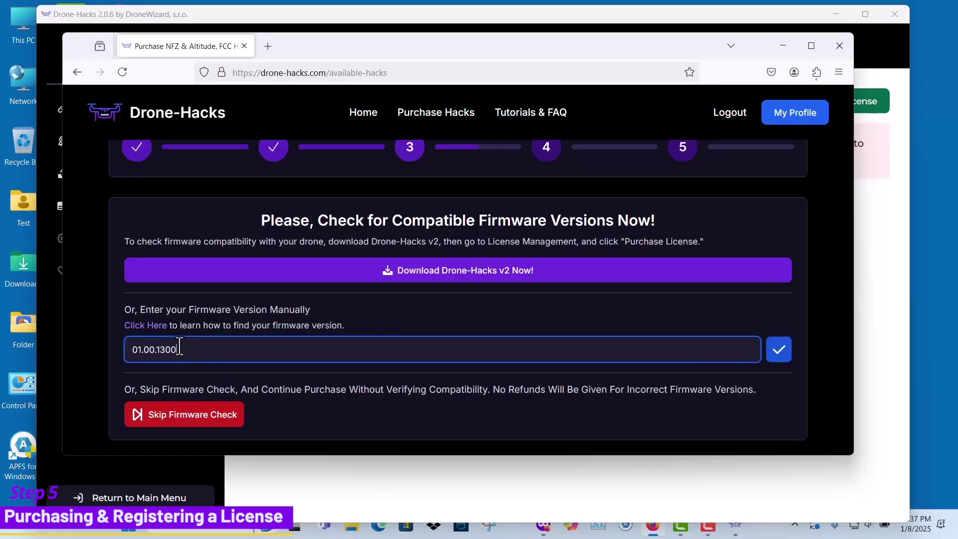
pyautogui.click(778, 350)
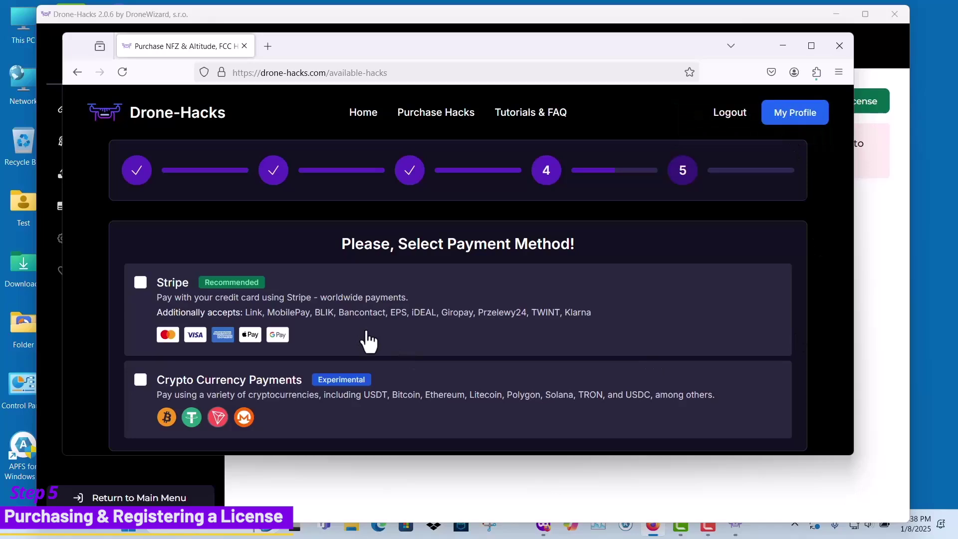
# Pay the €50.00 order through Stripe by card
pyautogui.click(140, 283)
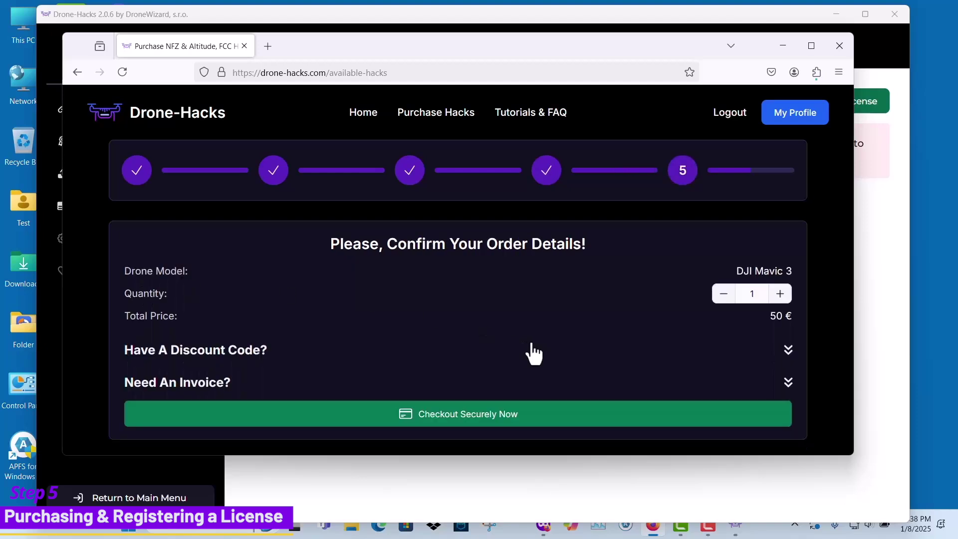
pyautogui.click(459, 419)
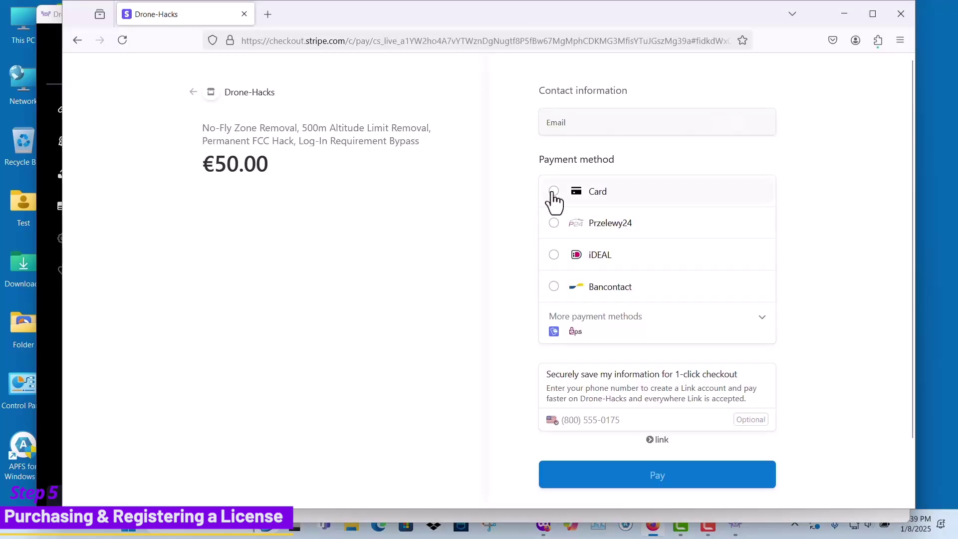
pyautogui.click(554, 191)
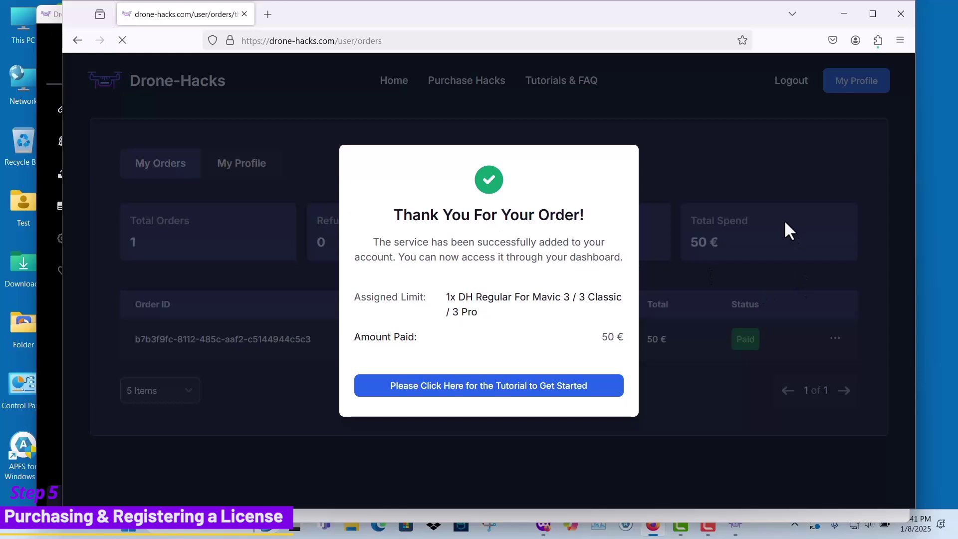
# Dismiss the thank-you confirmation for the paid Mavic 3 order
pyautogui.click(692, 180)
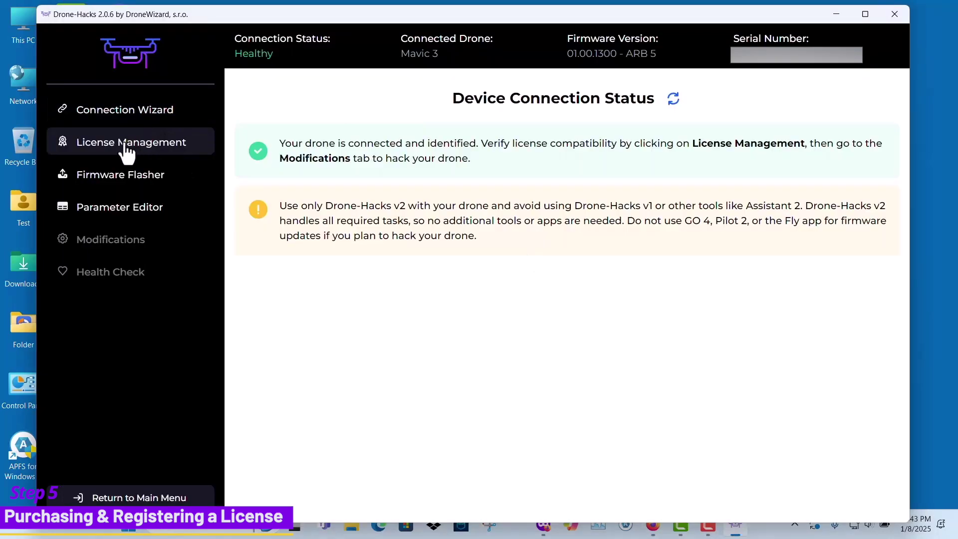
# Register the DH Regular license to the connected Mavic 3 in License Management
pyautogui.click(125, 145)
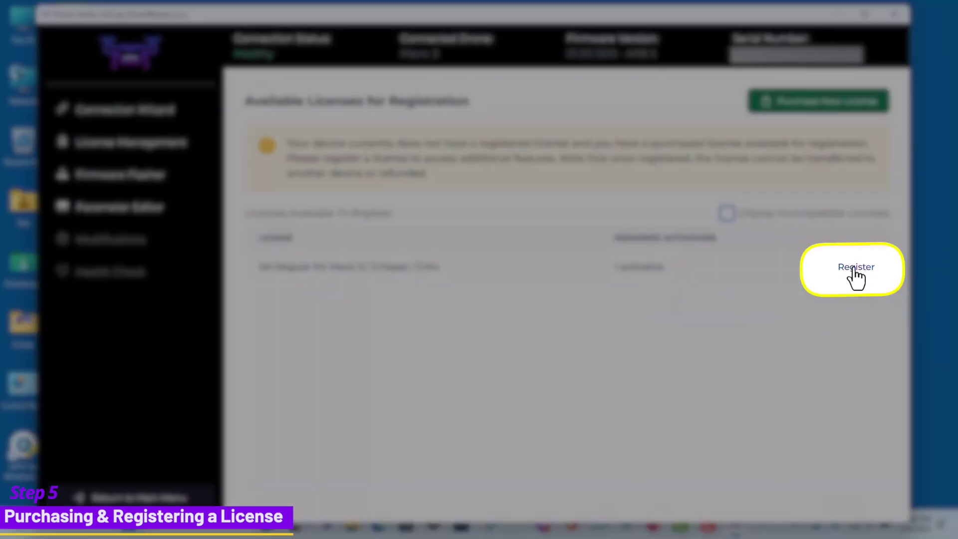
pyautogui.click(854, 269)
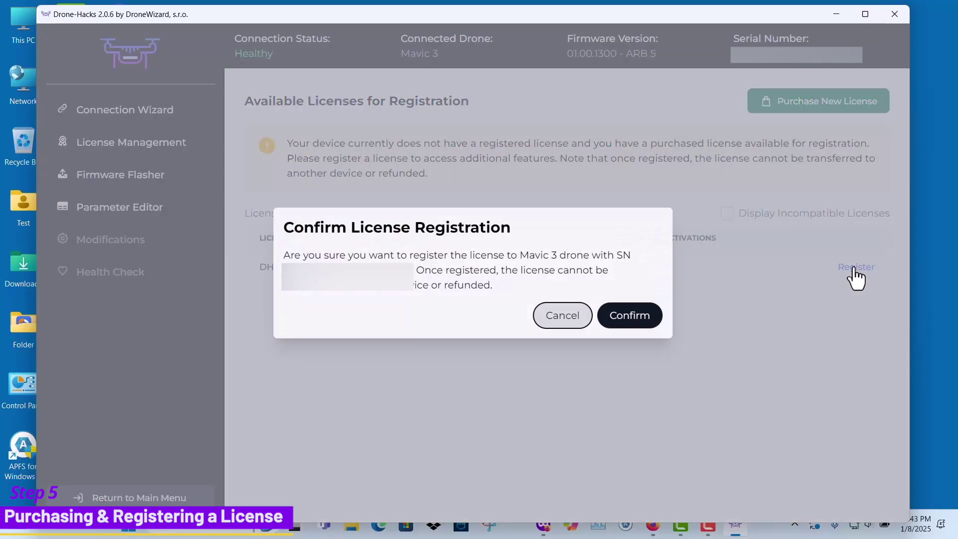
pyautogui.click(630, 315)
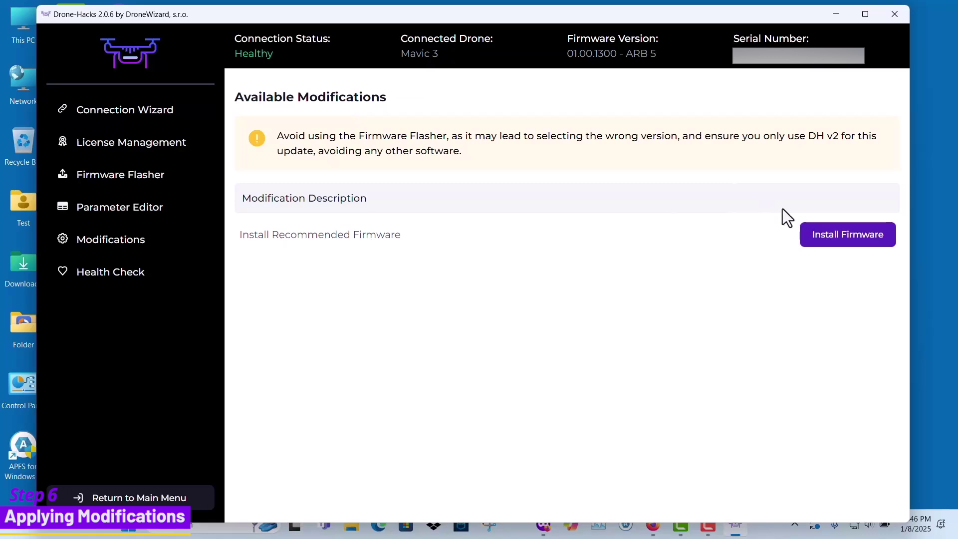
# Install the recommended firmware, updating the Mavic 3 to 01.00.1500 - ARB 6
pyautogui.click(842, 241)
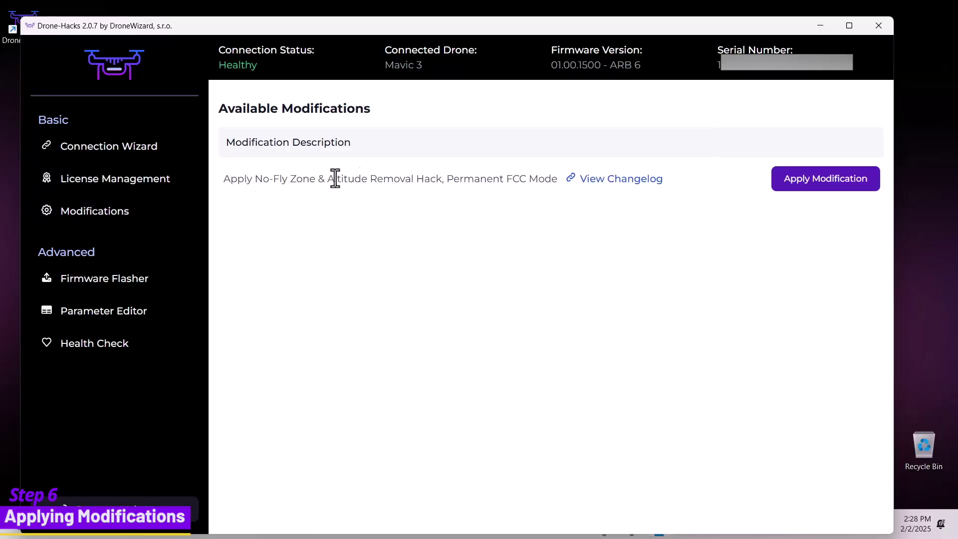
# Apply the No-Fly Zone & Altitude Removal, Permanent FCC Mode hack, accepting the disclaimer
pyautogui.click(815, 179)
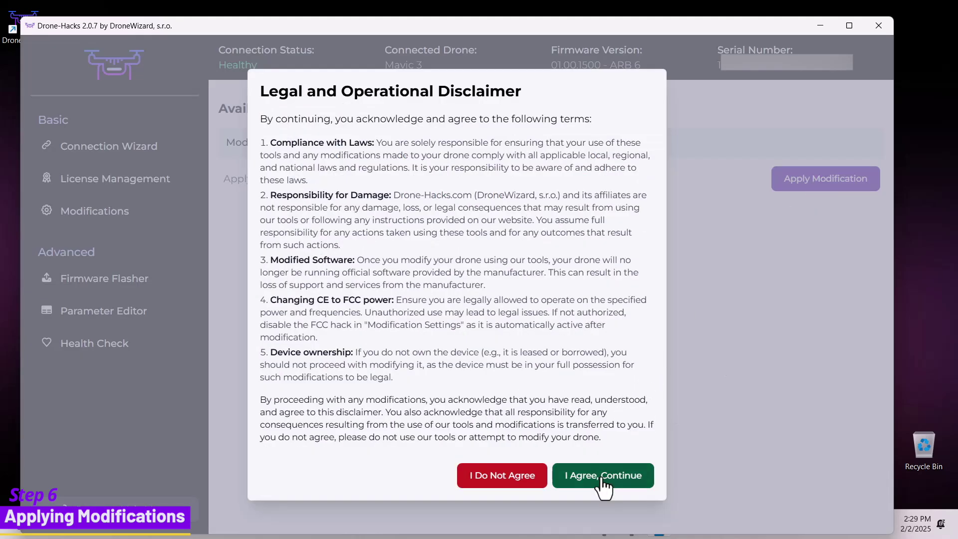
pyautogui.click(602, 479)
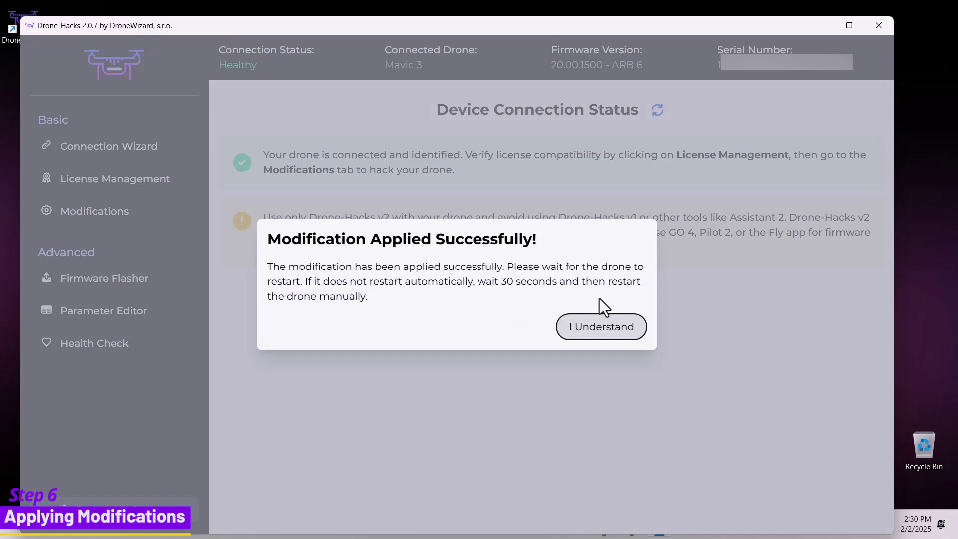
# Confirm firmware DH-0112 shows NFZ removal, height limit removal and FCC mode active
pyautogui.click(591, 329)
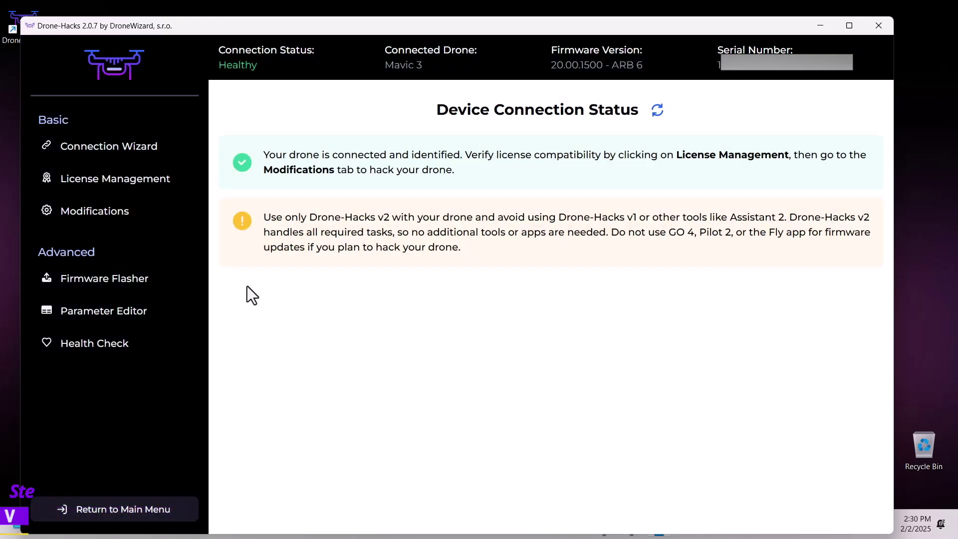
pyautogui.click(83, 219)
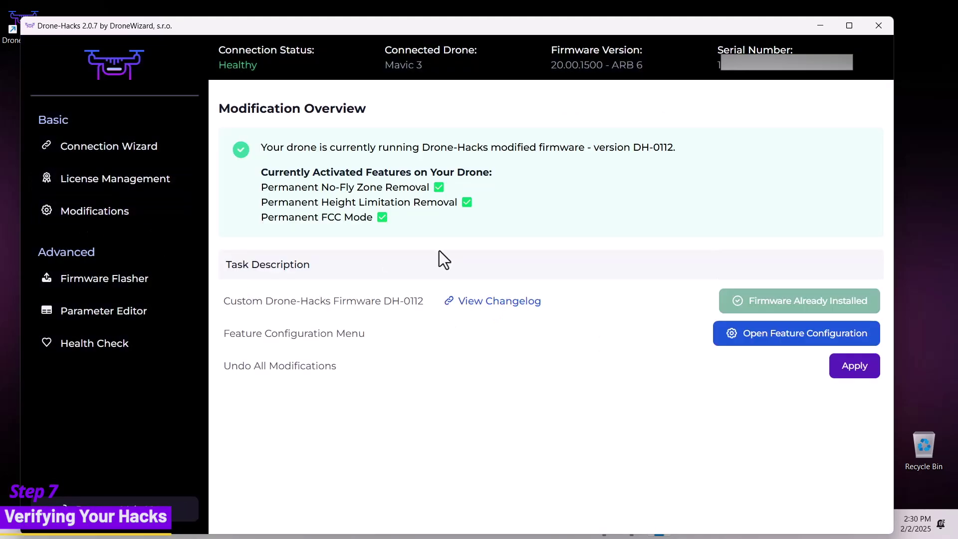